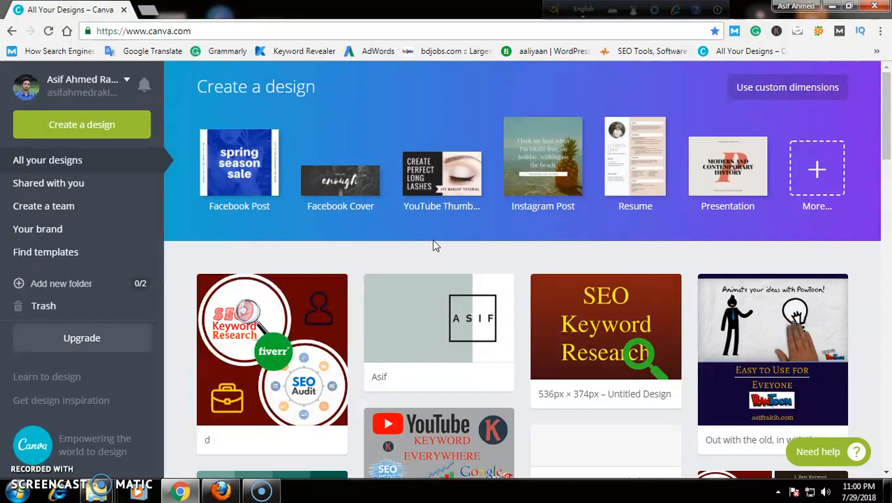
- Start a new Logo design from the Marketing Materials design types
click(826, 177)
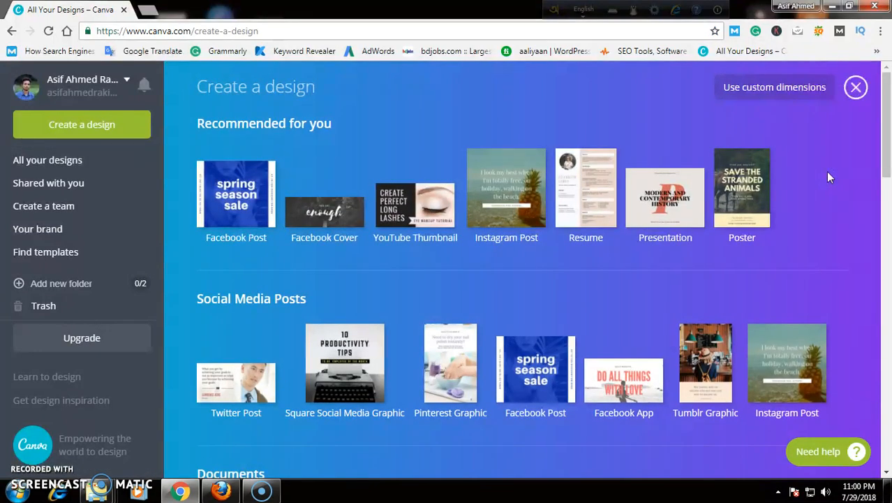
scroll(733, 197, down, 1)
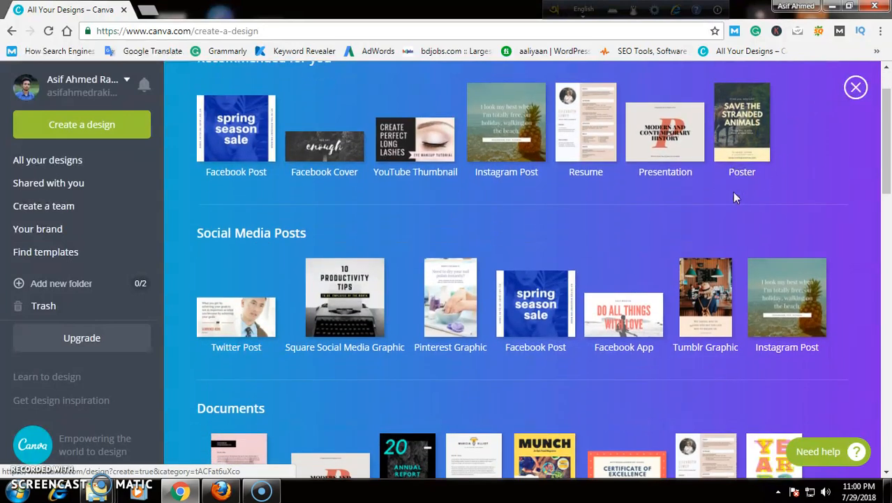
scroll(733, 192, down, 2)
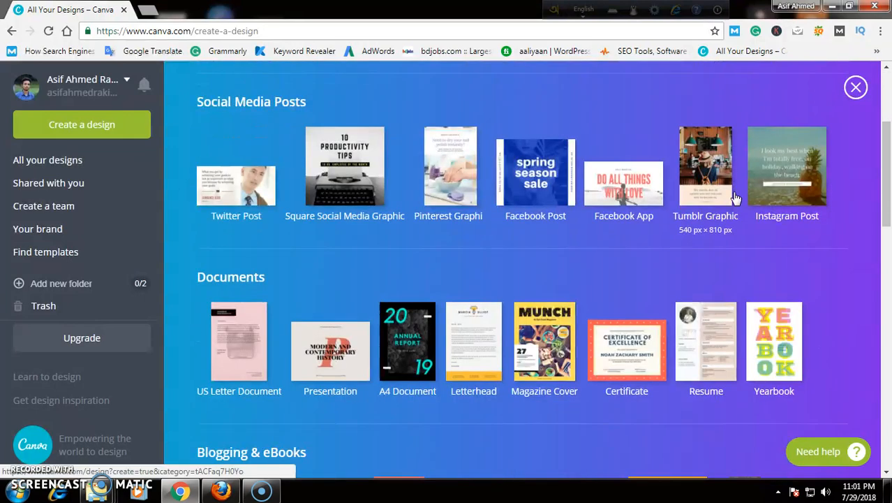
scroll(734, 197, down, 5)
scroll(736, 197, down, 2)
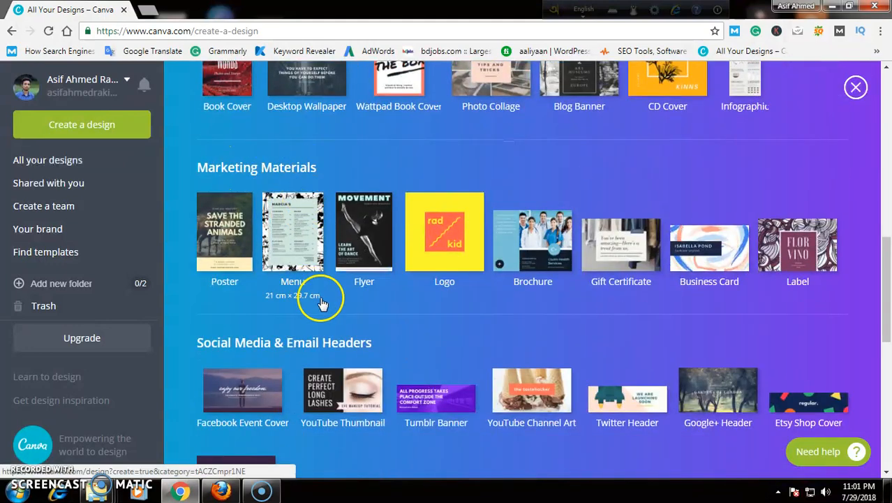
click(442, 243)
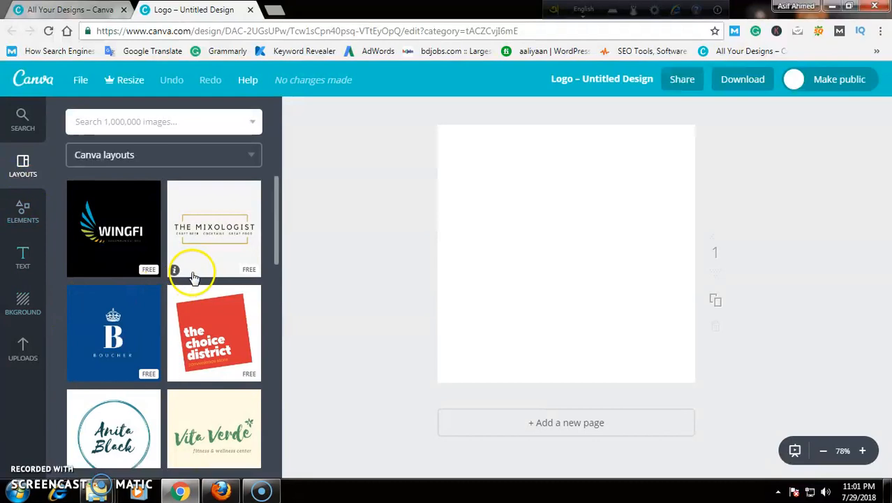
- Apply the free Polabooks Online Bookstore logo layout to the blank page
scroll(195, 273, down, 3)
scroll(227, 261, down, 3)
scroll(227, 261, up, 6)
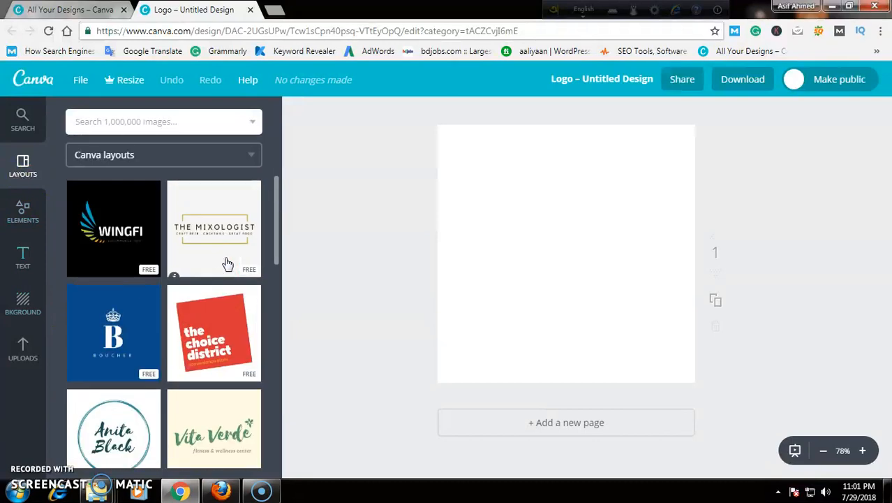
click(151, 323)
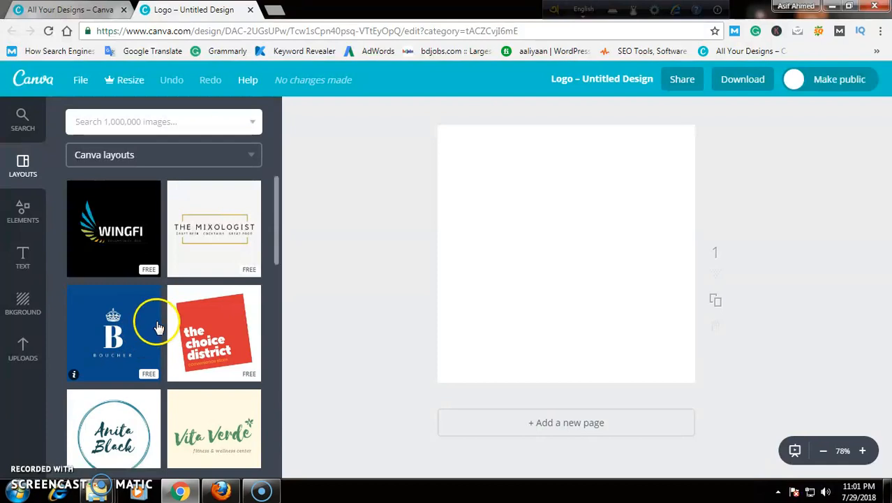
click(165, 322)
scroll(171, 321, down, 2)
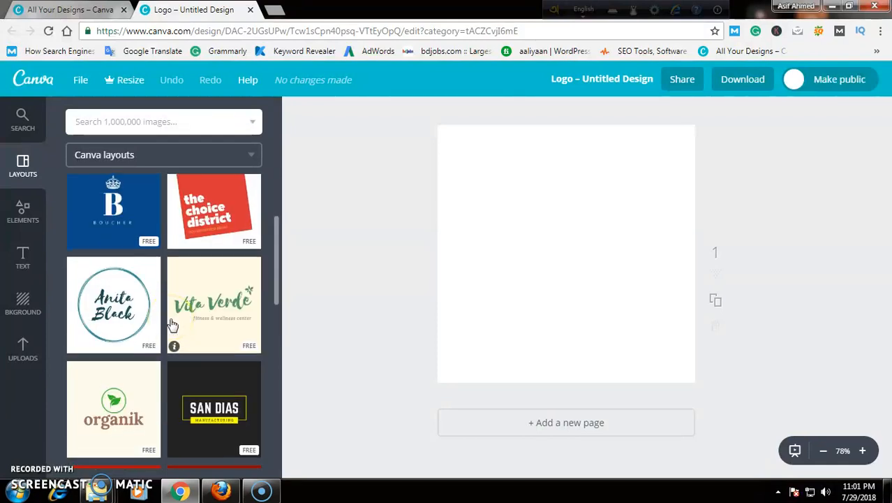
scroll(172, 324, down, 3)
scroll(173, 325, down, 2)
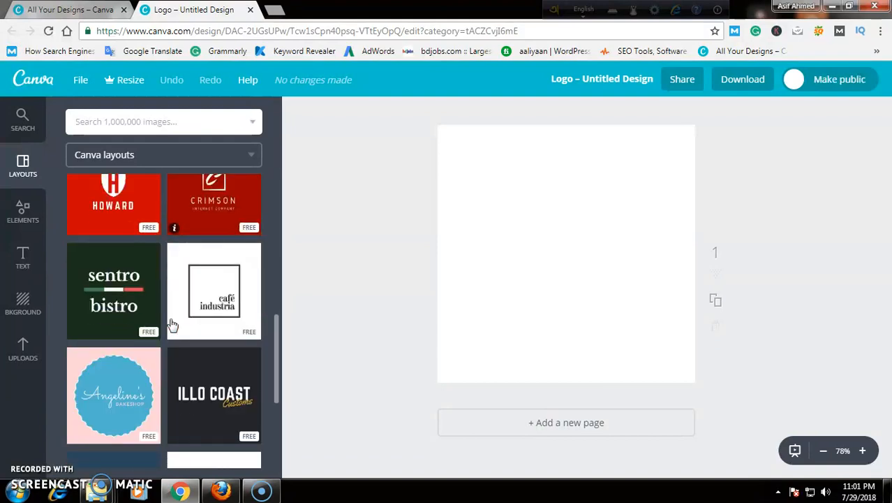
scroll(172, 324, down, 3)
scroll(172, 325, down, 4)
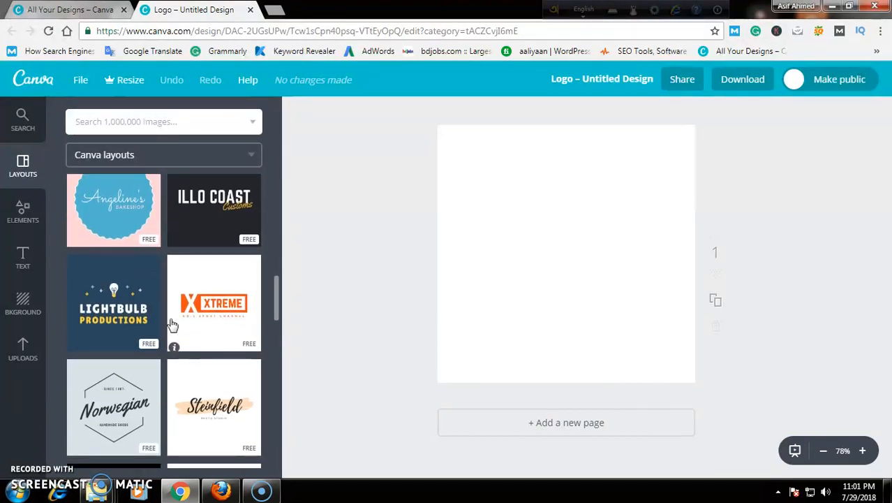
scroll(172, 325, down, 2)
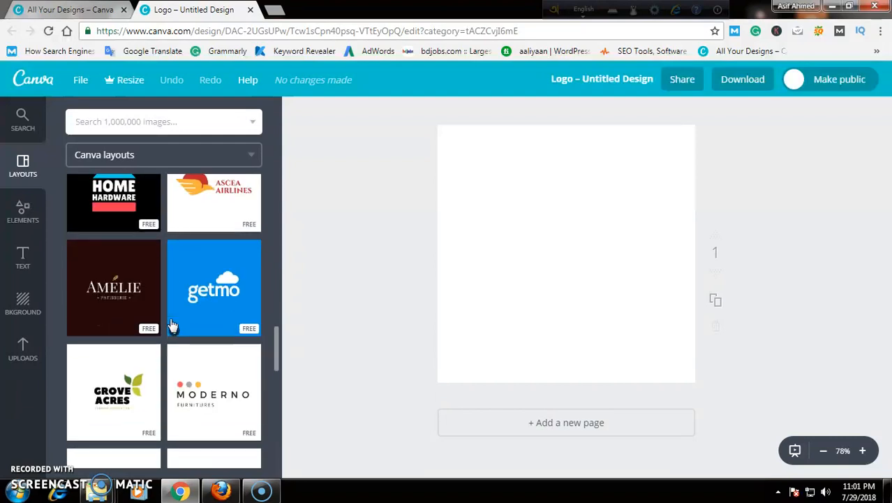
scroll(172, 324, down, 1)
scroll(172, 325, down, 2)
scroll(172, 324, up, 4)
scroll(172, 325, down, 8)
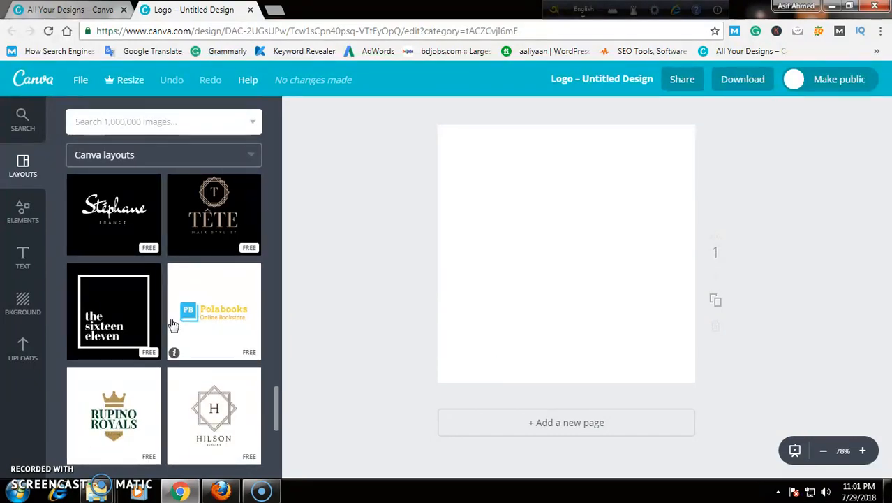
scroll(174, 325, down, 3)
scroll(173, 324, down, 3)
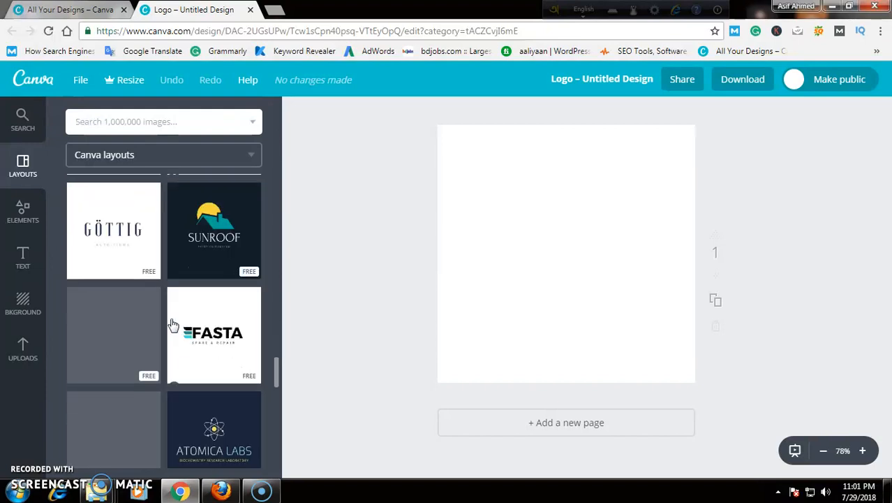
scroll(173, 325, down, 3)
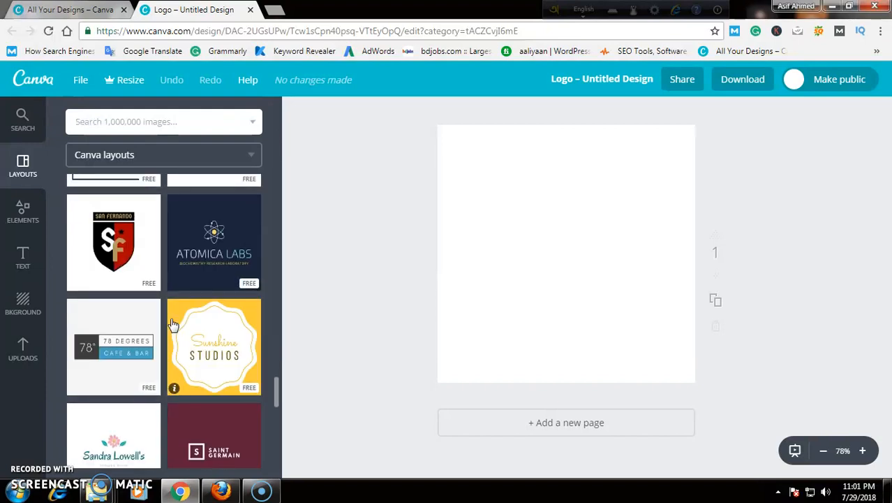
scroll(173, 325, up, 4)
scroll(173, 325, up, 5)
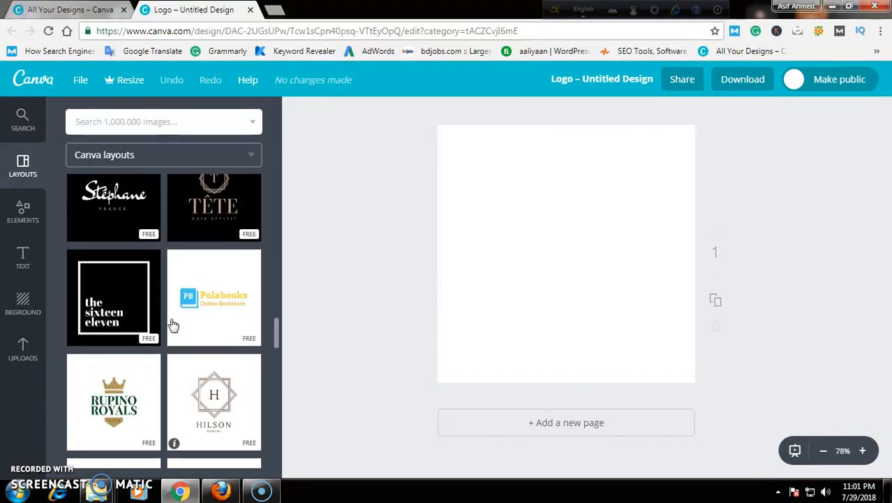
click(225, 287)
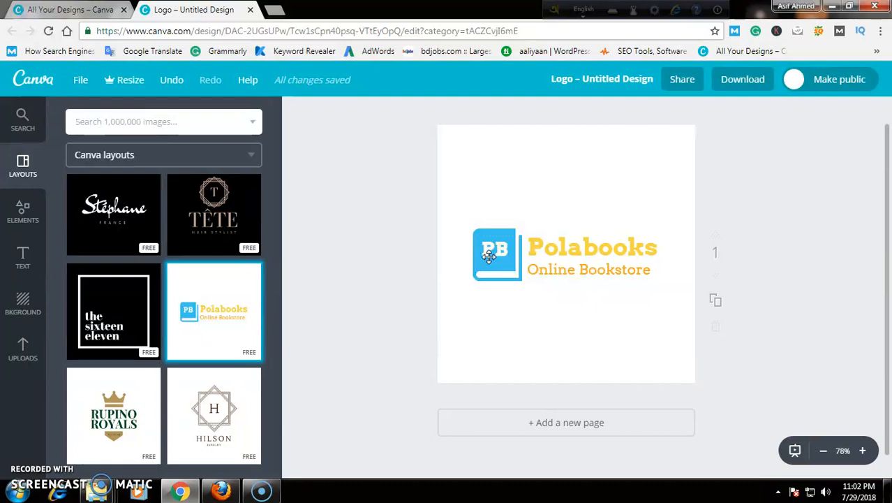
- Replace the "Polabooks" heading in the logo with "The Power"
click(598, 249)
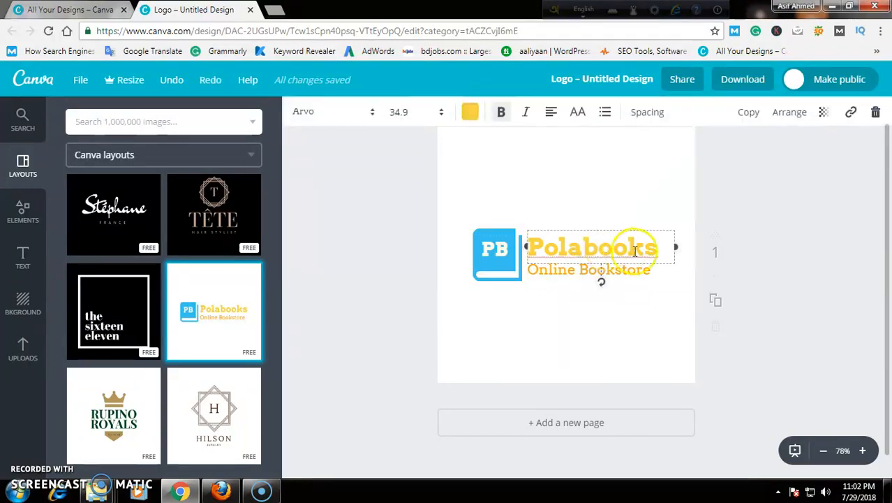
drag(658, 248, 548, 247)
click(548, 248)
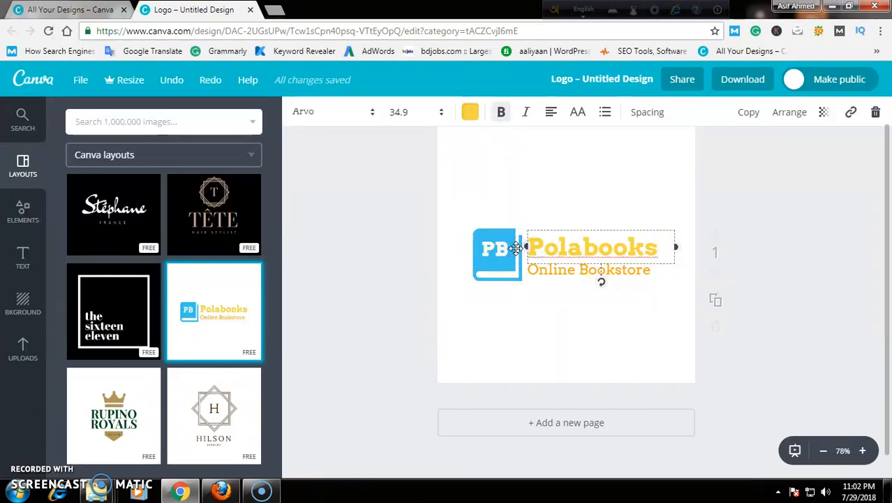
drag(619, 250, 530, 246)
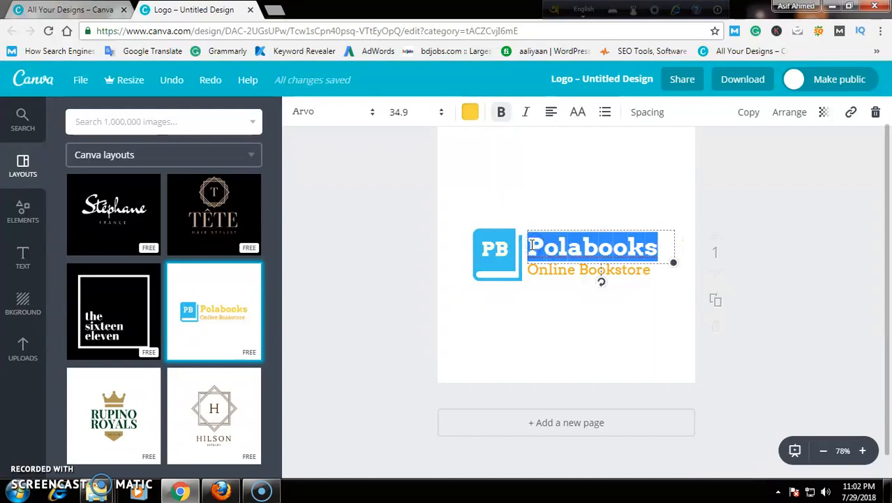
text(R)
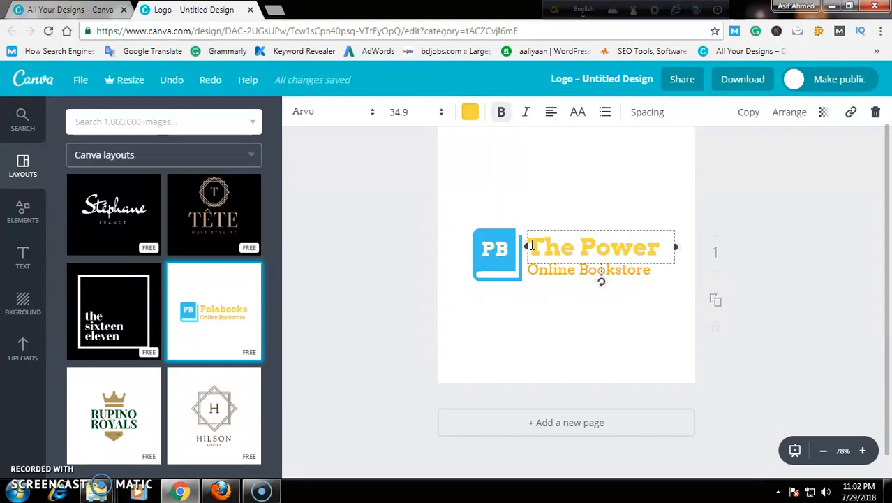
- Replace the "Online Bookstore" tagline with "of Reading" and move it right so it sits centred under "The Power"
click(577, 266)
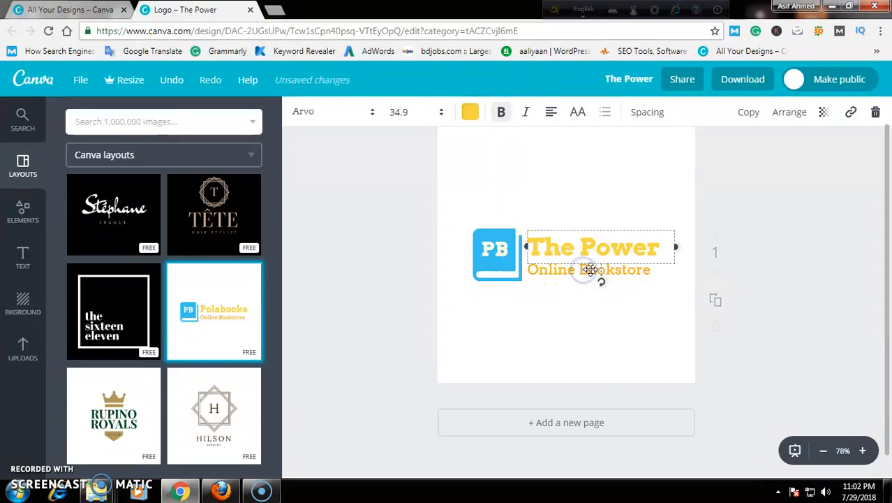
click(545, 310)
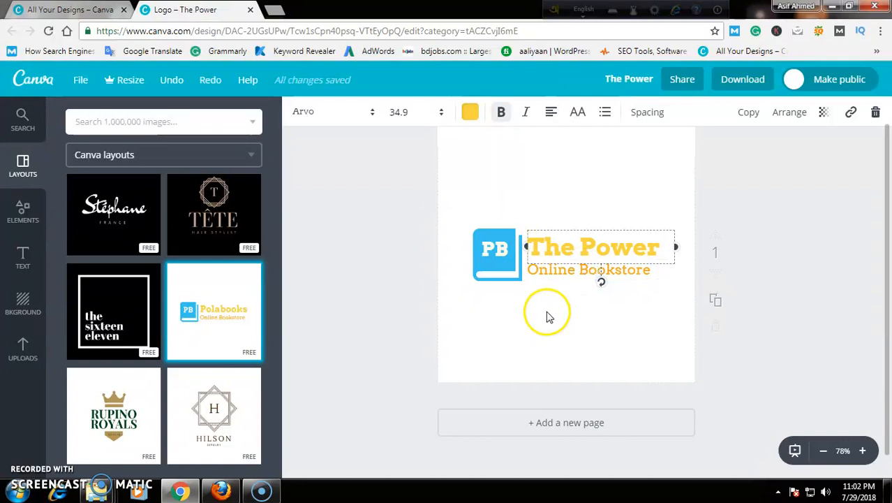
click(575, 272)
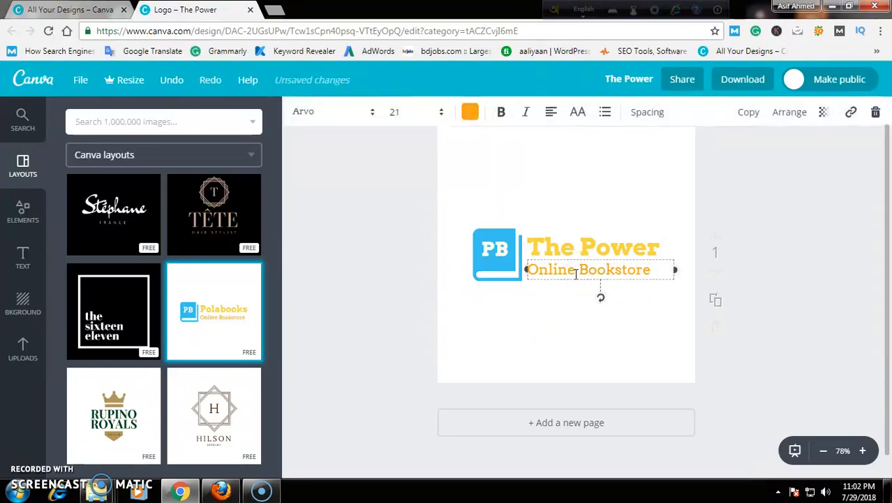
click(576, 273)
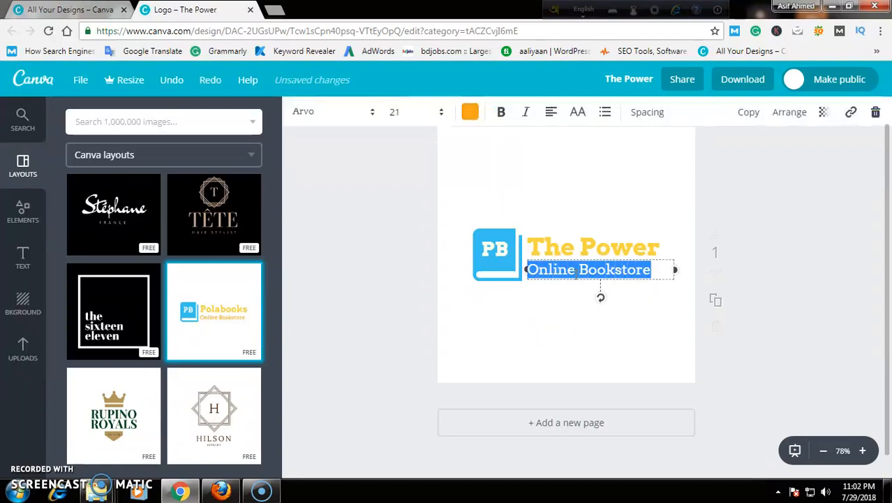
text(of Reading)
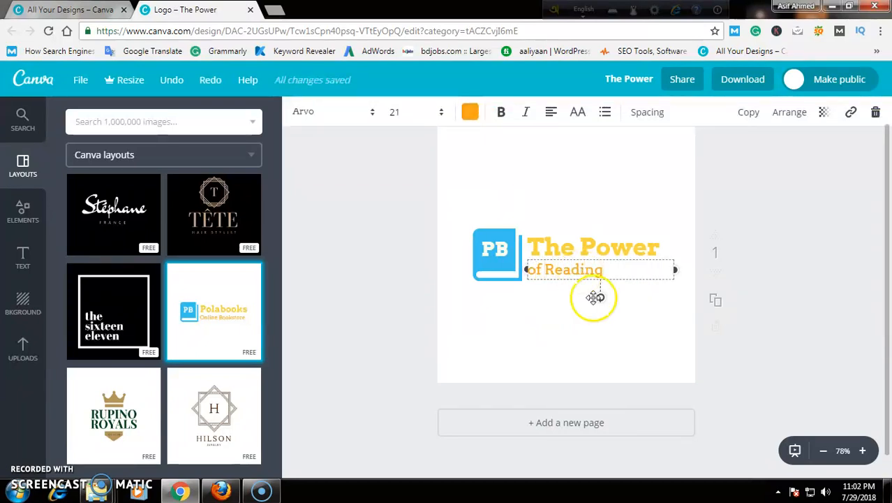
click(531, 333)
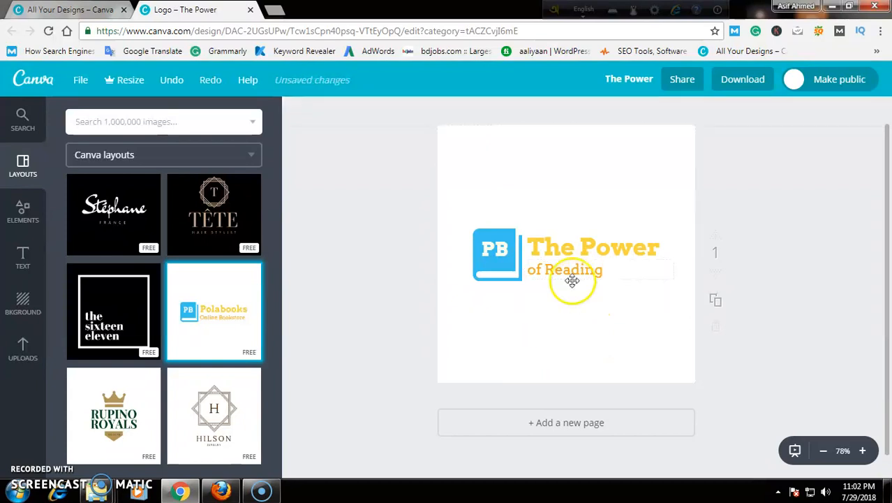
drag(565, 268, 590, 270)
click(590, 320)
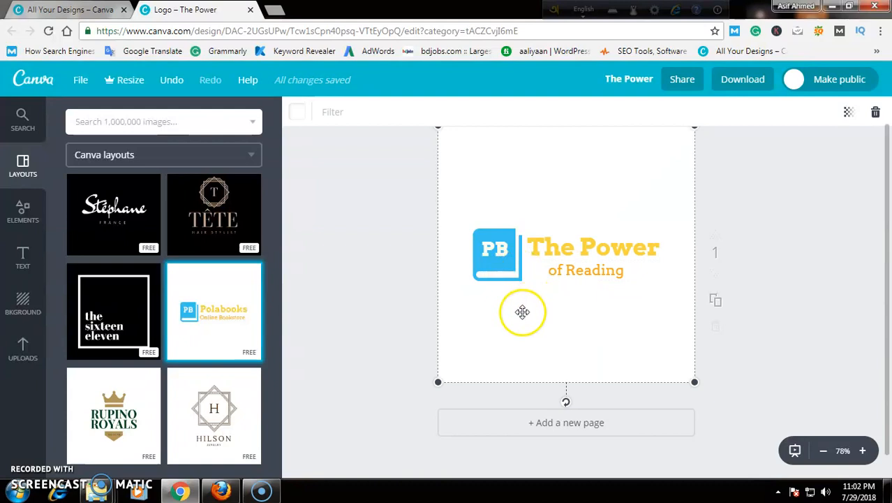
- Replace the "PB" initials on the book icon with "TPR"
click(509, 292)
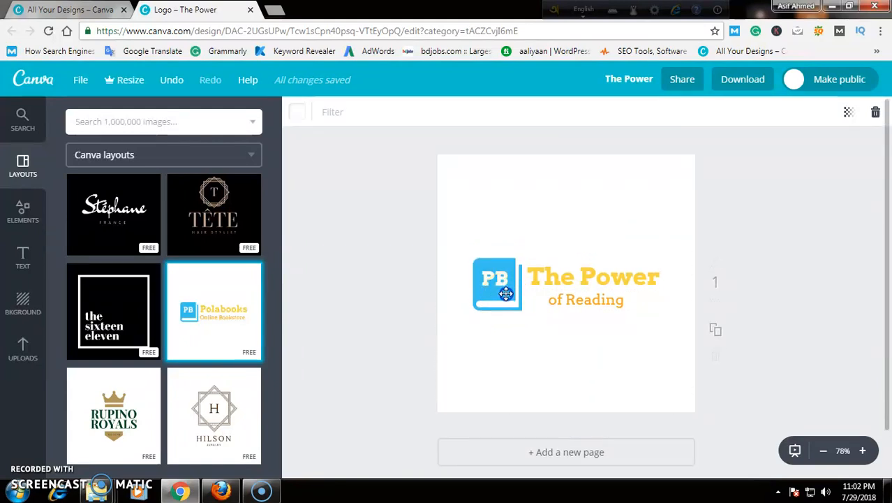
click(496, 277)
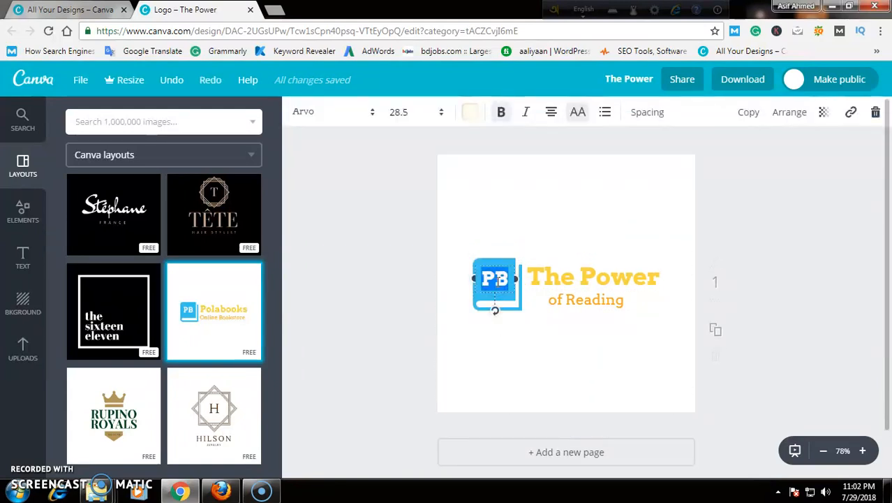
text(T)
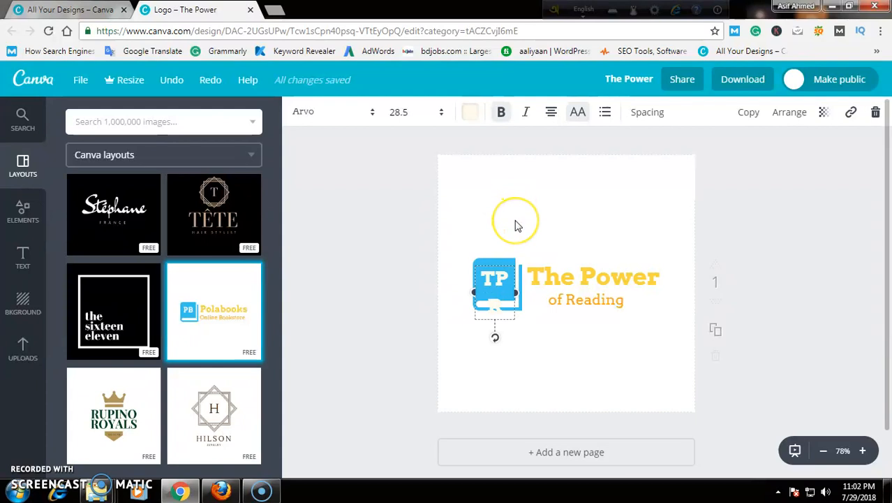
- Set the book icon's initials to font size 21 and nudge them slightly left on the cover
key(ctrl+a)
click(421, 113)
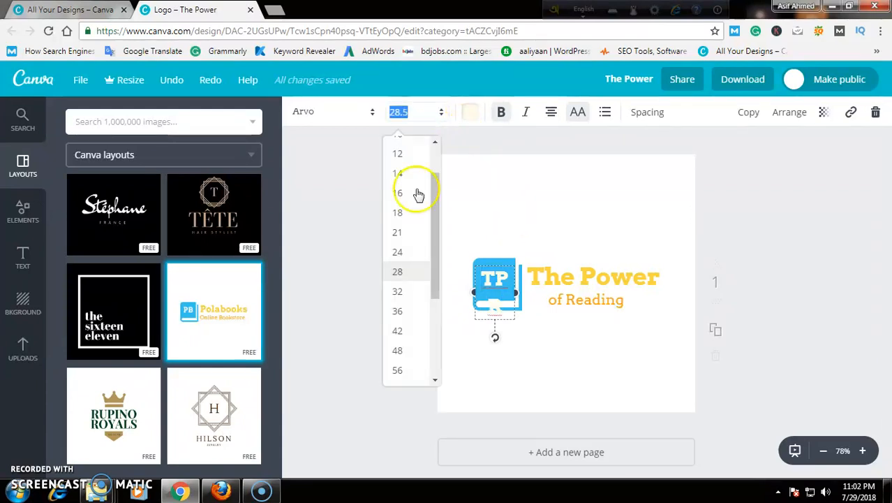
click(409, 238)
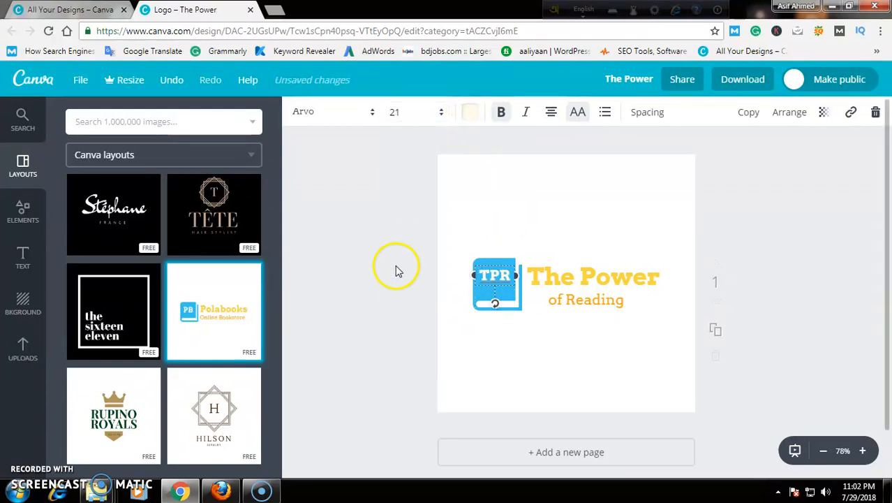
click(465, 283)
drag(494, 276, 490, 277)
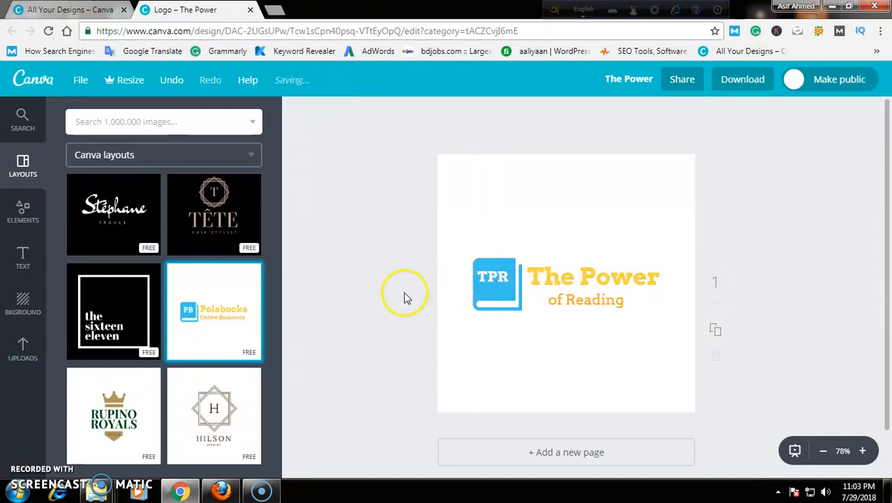
- Recolour the book icon from blue to a custom bright red, about colour code ef1d01
click(488, 304)
click(296, 111)
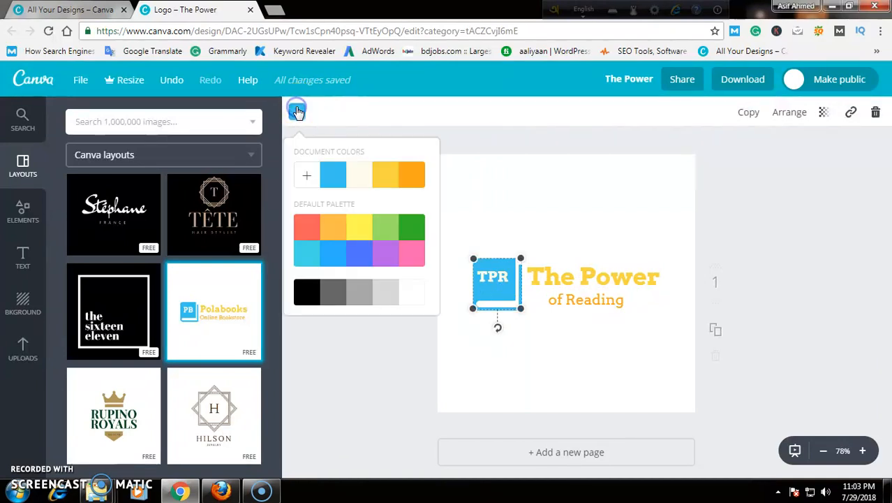
click(308, 176)
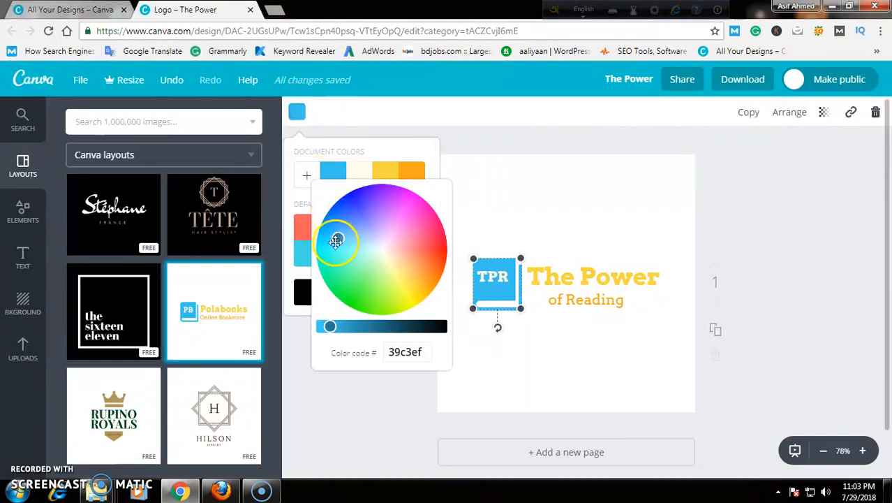
drag(338, 232, 439, 257)
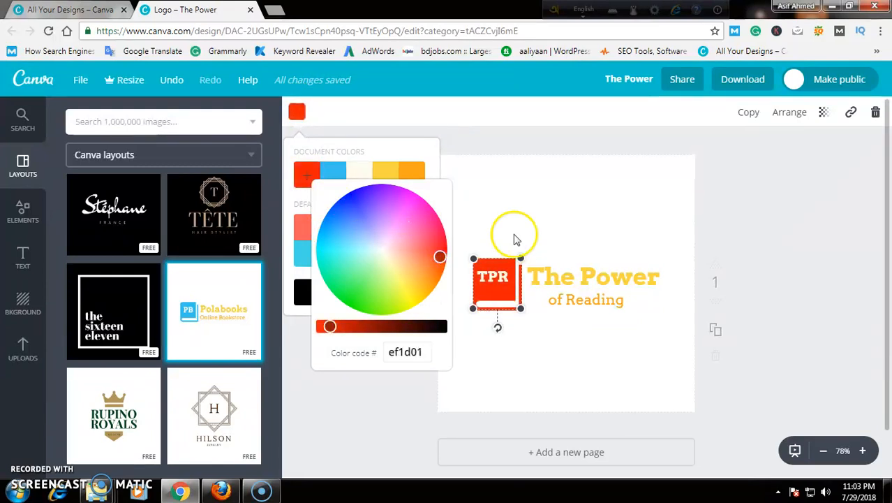
click(534, 197)
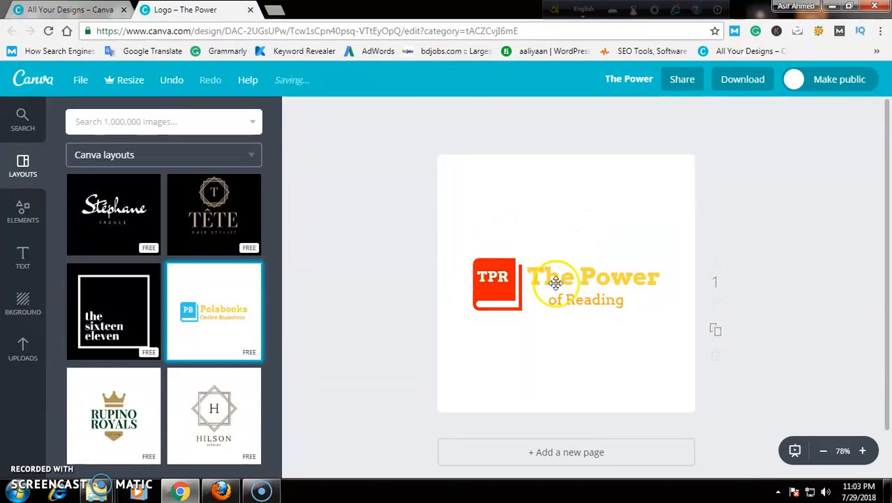
- Change the logo's background colour to black from the default palette
click(466, 190)
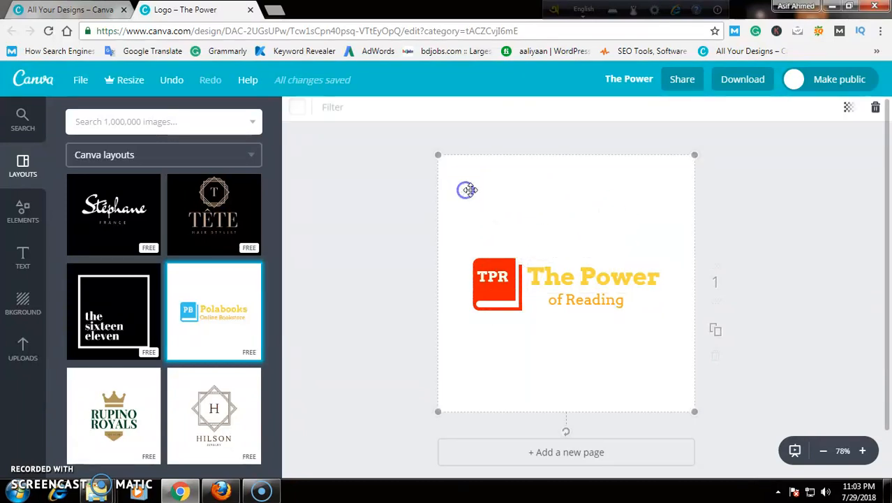
click(297, 112)
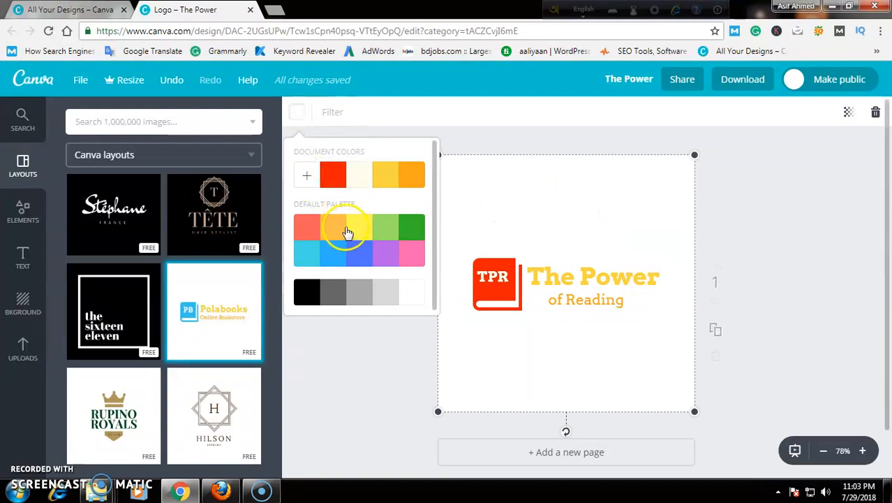
click(307, 298)
click(372, 371)
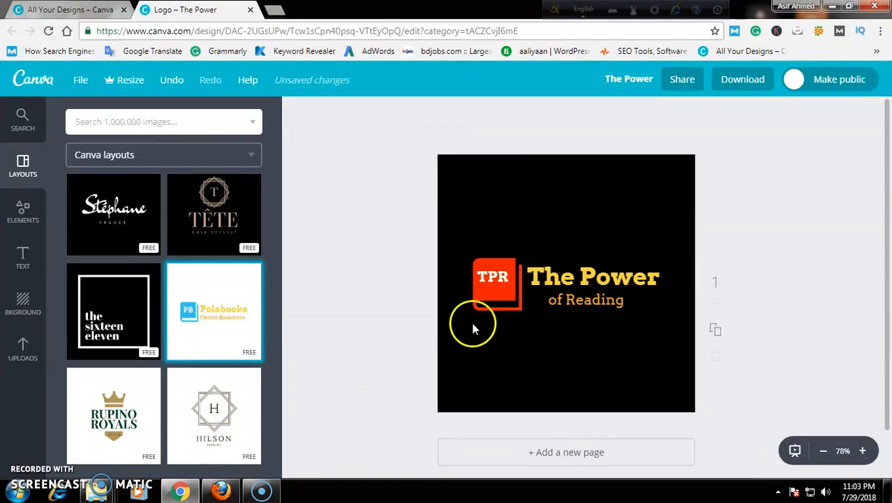
- Move the "of Reading" tagline left so its start lines up with the left edge of "The Power"
drag(587, 300, 570, 300)
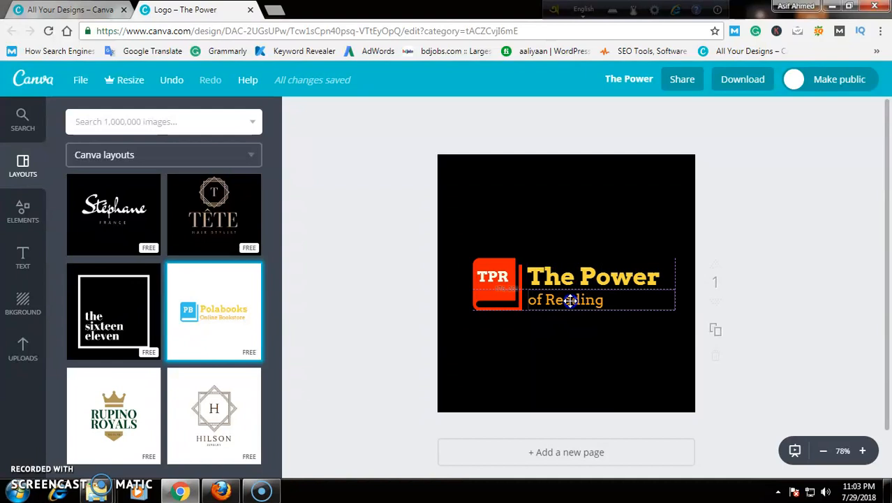
click(747, 259)
click(501, 305)
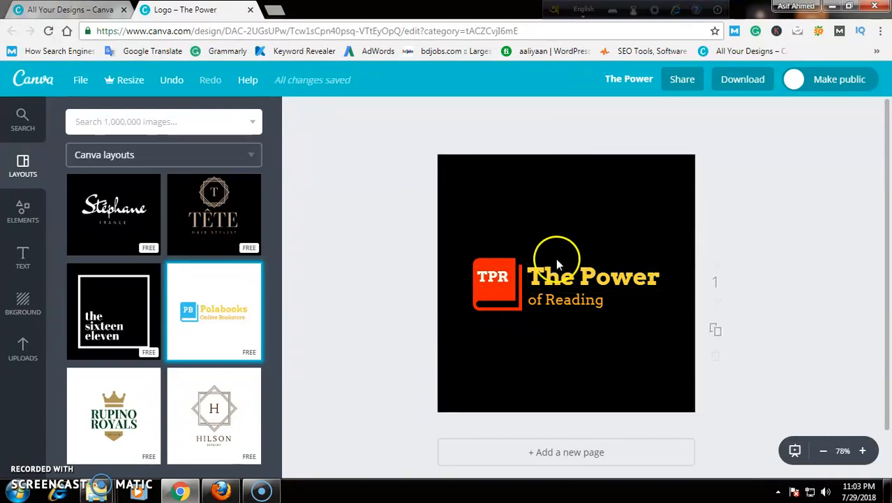
- Download the finished logo as a PNG file and dismiss the download message
click(740, 79)
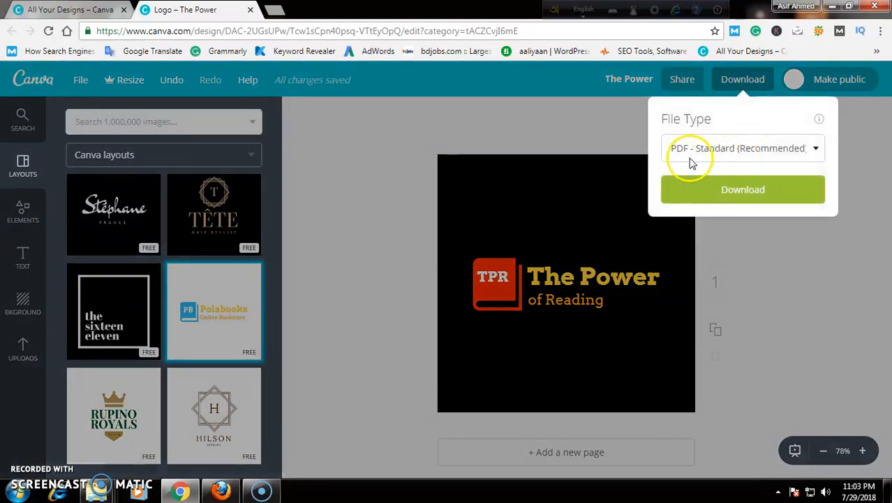
click(742, 150)
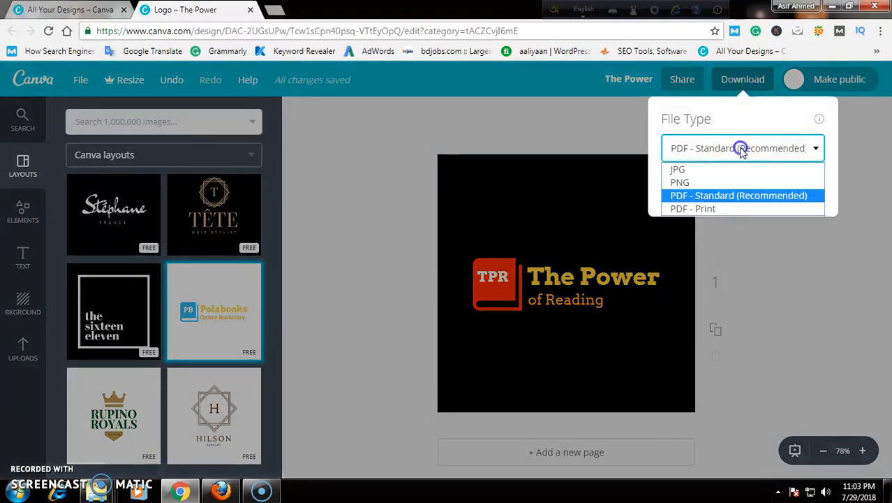
click(710, 183)
click(734, 231)
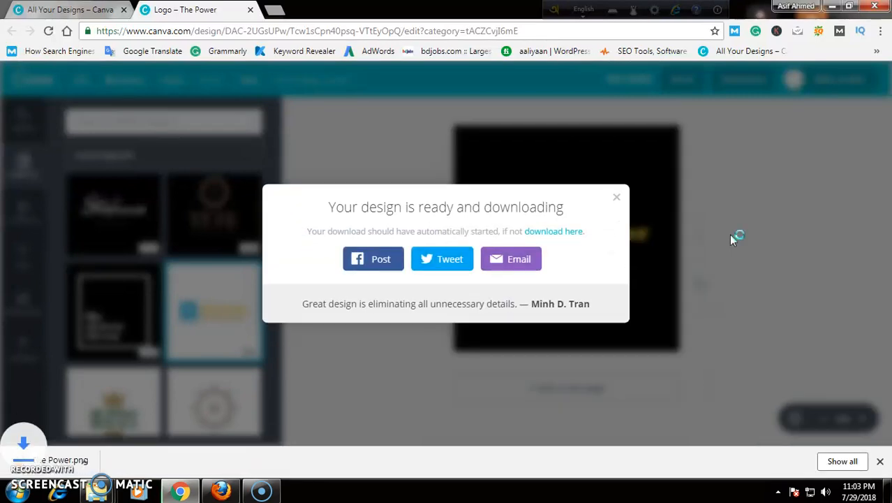
click(617, 201)
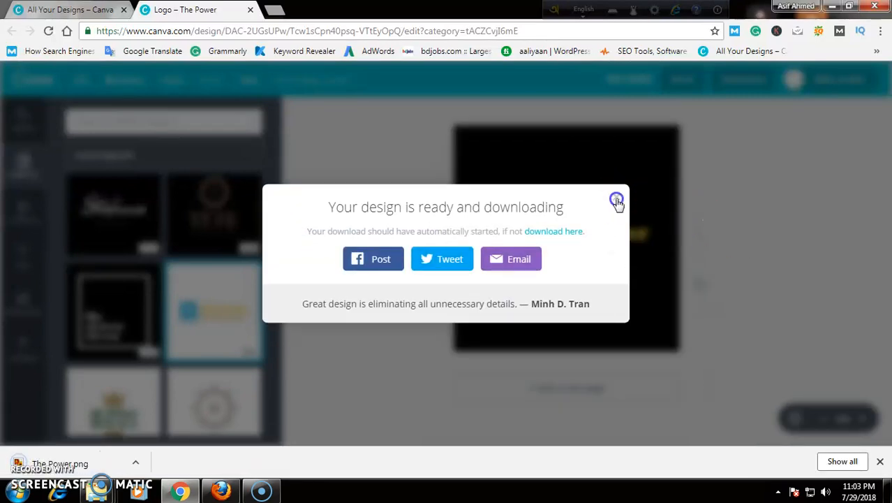
- Open the downloaded The Power.png in Windows Photo Viewer to check the logo, then return to the Canva design
scroll(283, 300, down, 2)
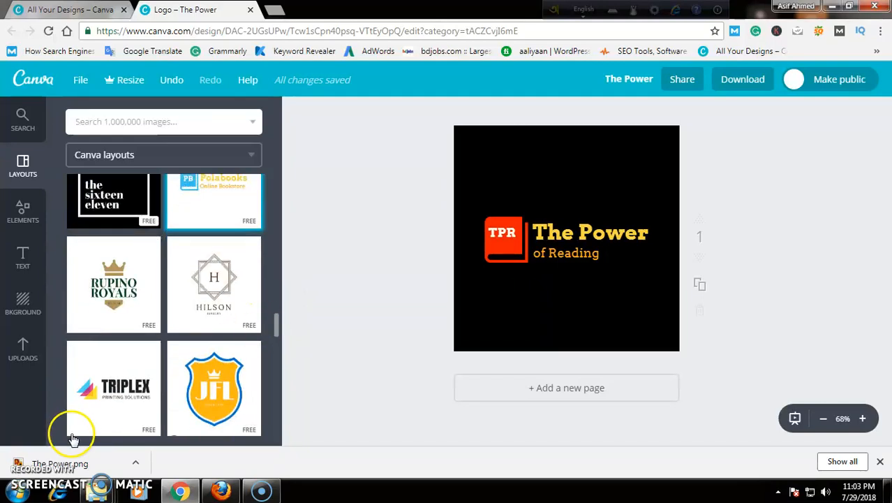
click(70, 463)
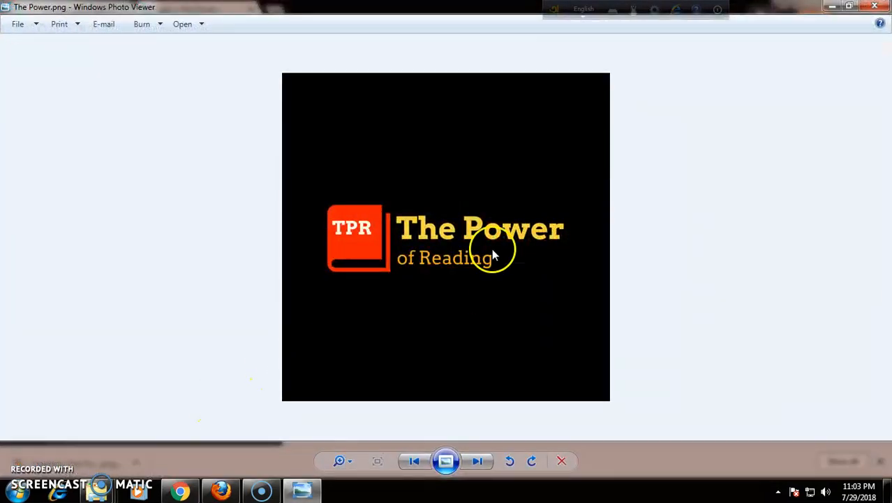
scroll(492, 255, up, 2)
scroll(494, 244, down, 3)
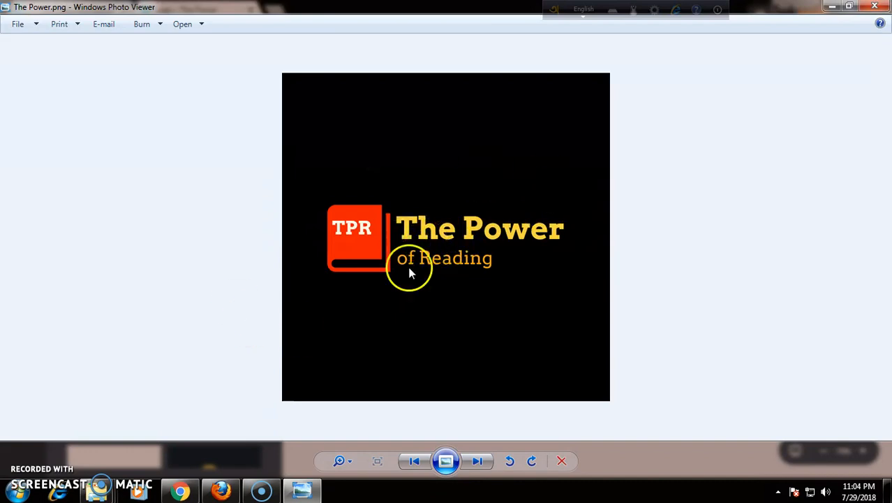
click(261, 487)
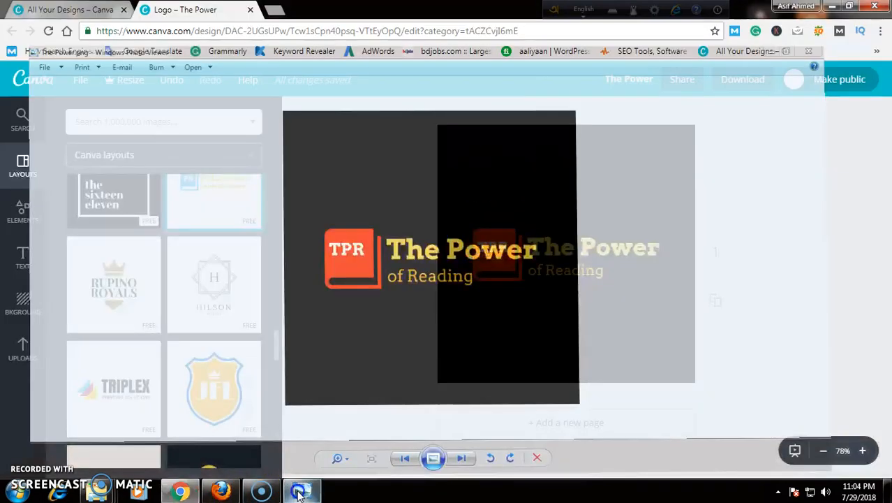
scroll(173, 314, down, 5)
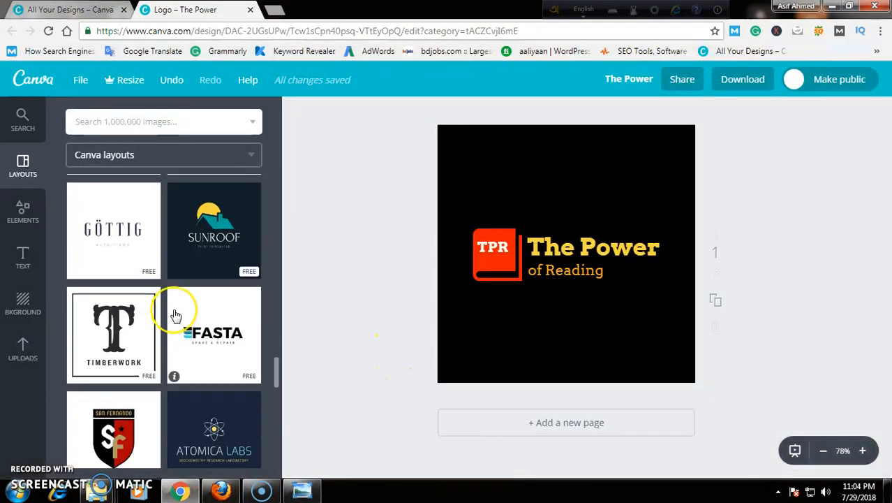
scroll(175, 314, down, 3)
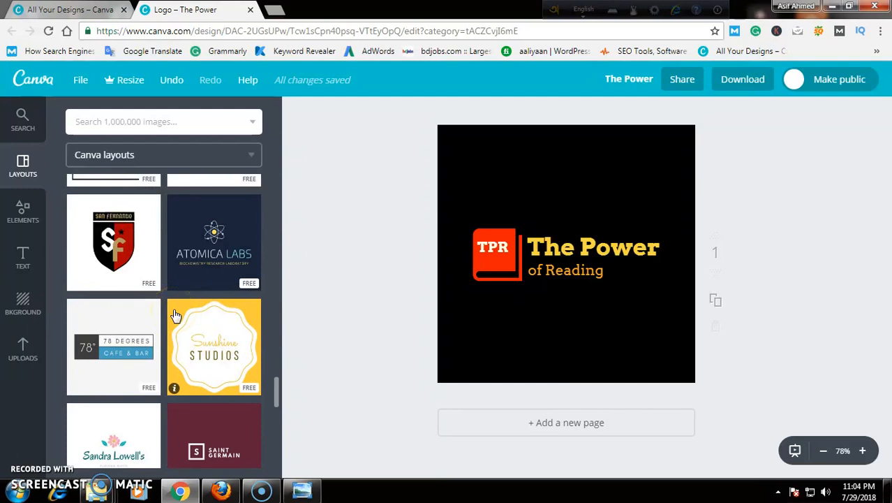